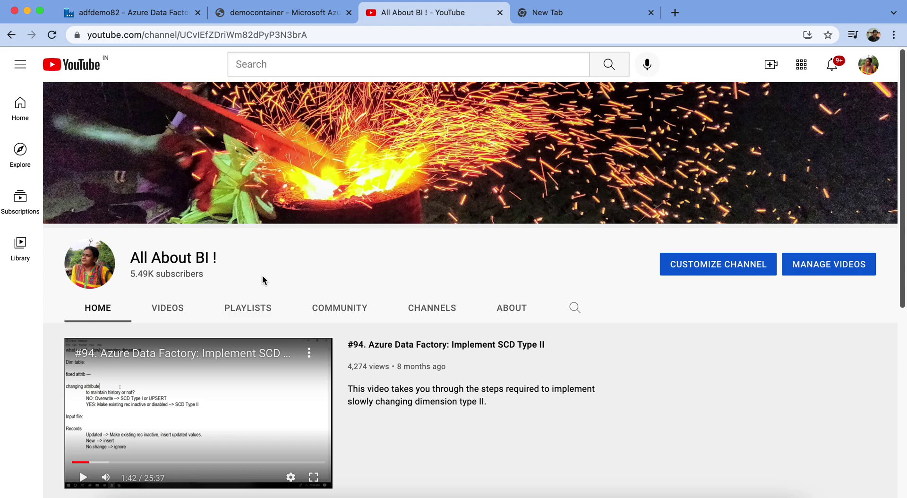
- Switch to the Data Factory browser page and review the dataset and field list of the Get Metadata1 activity in pipeline17
left_click(140, 15)
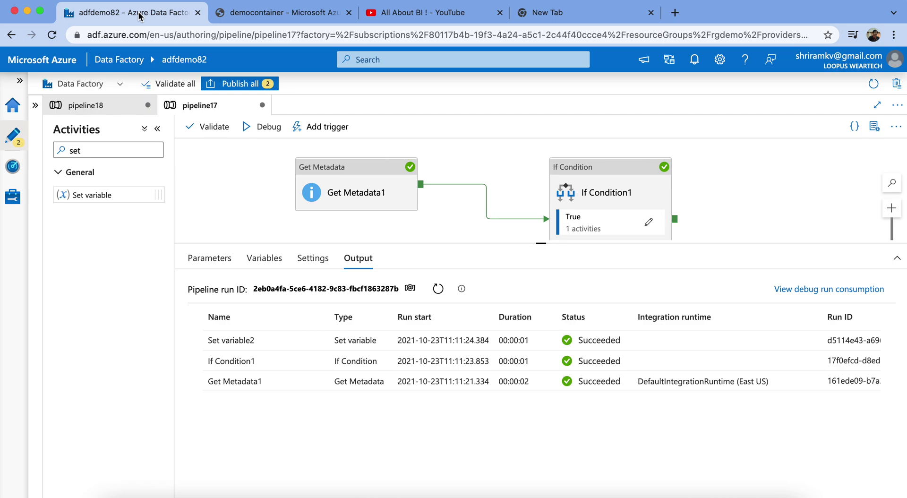
left_click(349, 178)
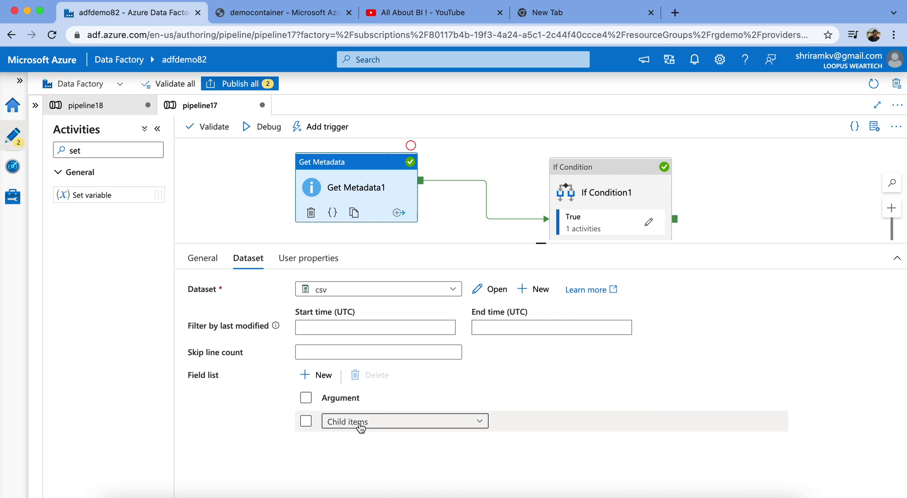
left_click(253, 198)
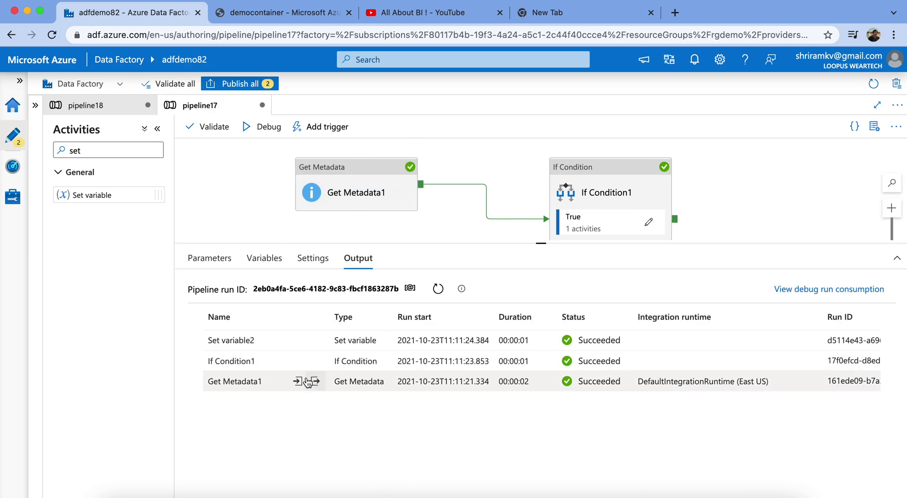
- Examine the childItems array in the maximized output of the Get Metadata1 run, checking how each file's name and type are structured
left_click(314, 384)
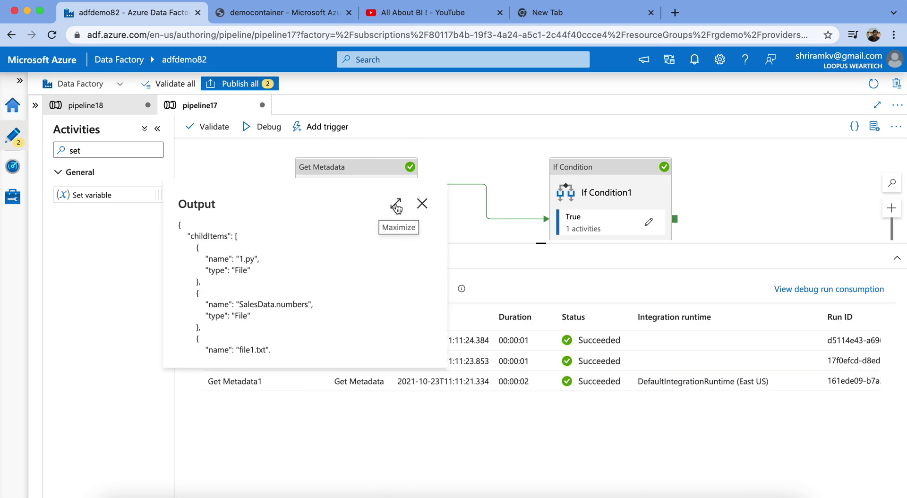
left_click(395, 205)
left_click_drag(60, 115, 113, 330)
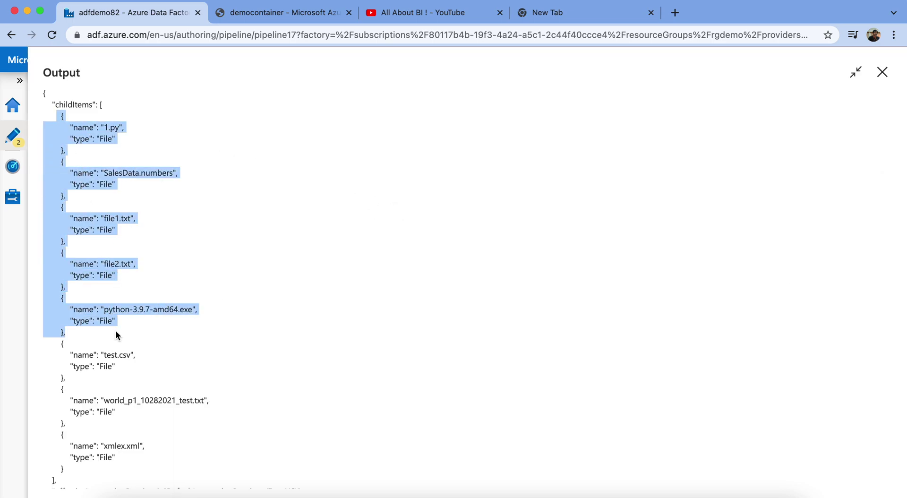
left_click(98, 210)
left_click_drag(56, 118, 131, 350)
left_click(139, 200)
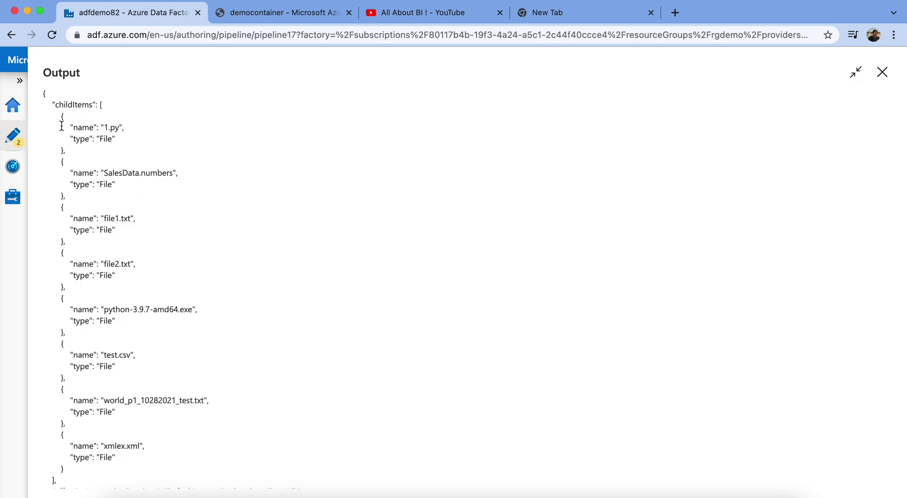
left_click_drag(56, 114, 153, 289)
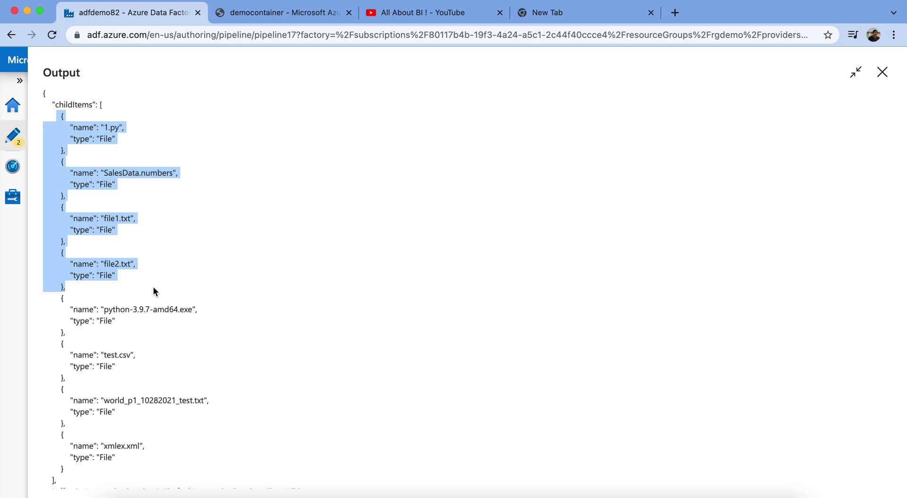
left_click(67, 49)
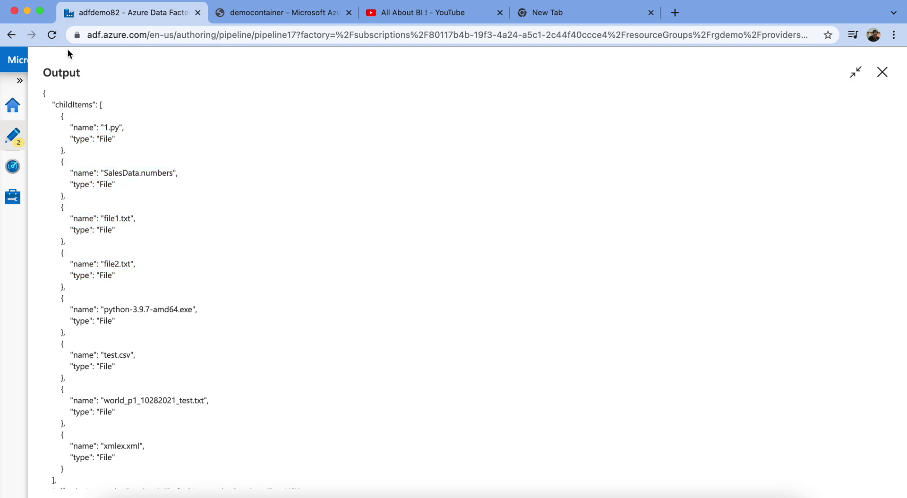
left_click_drag(102, 104, 71, 152)
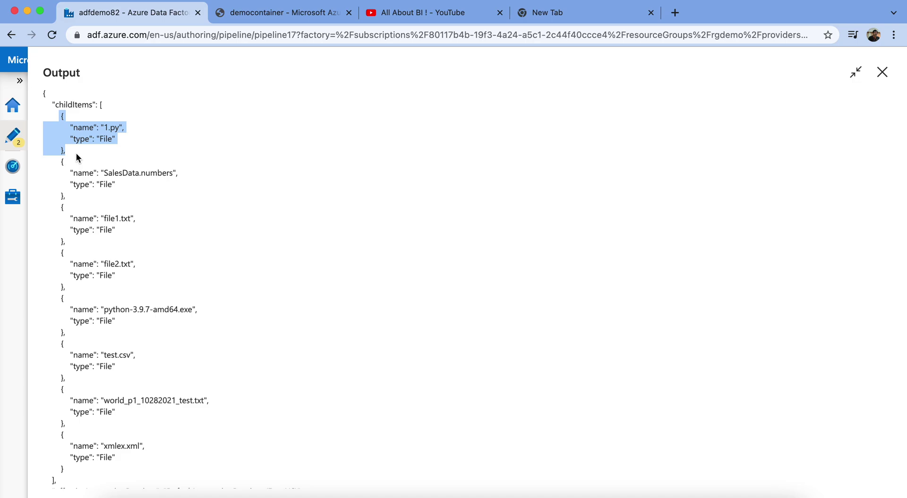
left_click(881, 72)
- Open the expression of the If Condition1 activity for editing and copy its entire text
left_click(587, 183)
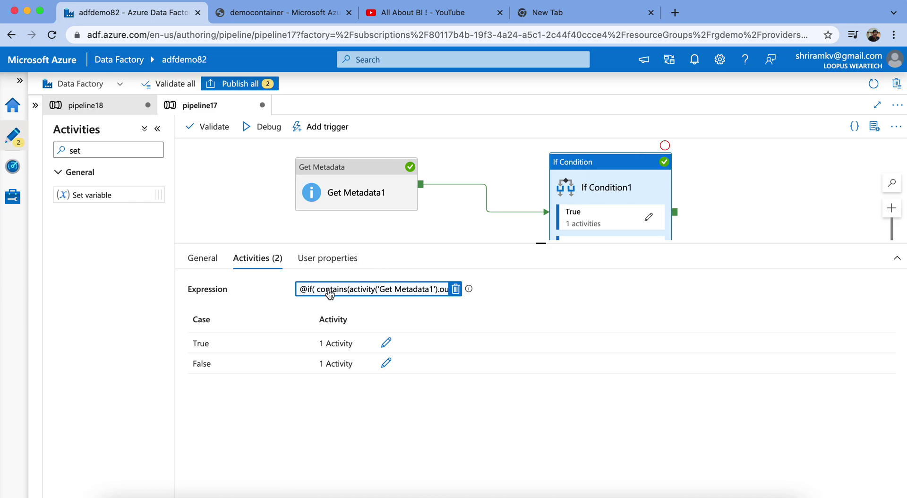
left_click(321, 295)
left_click(590, 171)
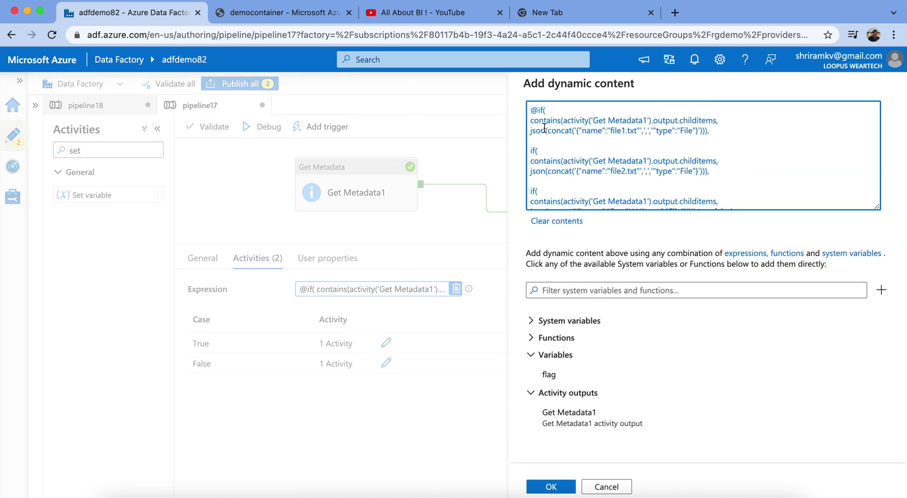
left_click(533, 113)
key("shift+Down")
key("shift+Down")
key("shift+Down")
key("shift+Down")
key("shift+Down")
key("shift+Down")
key("shift+Down")
key("shift+Down")
key("shift+Down")
key("shift+Down")
key("shift+Down")
key("shift+Down")
key("shift+Down")
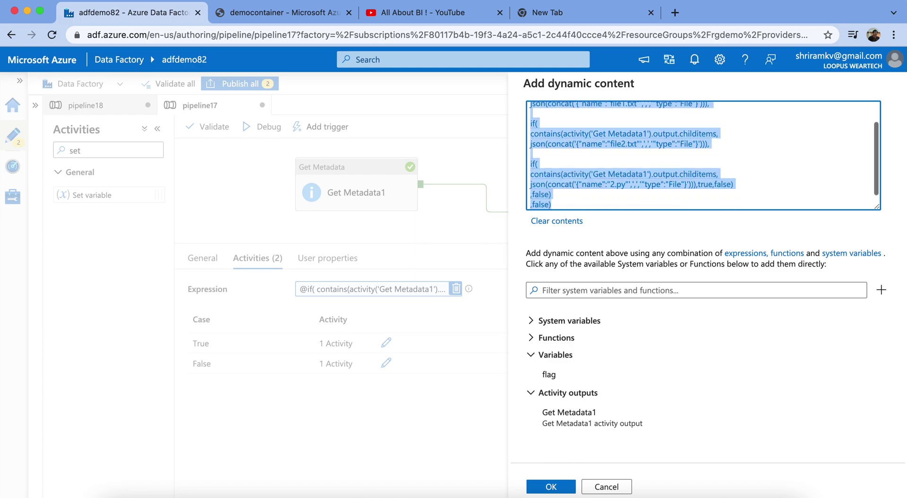
right_click(562, 133)
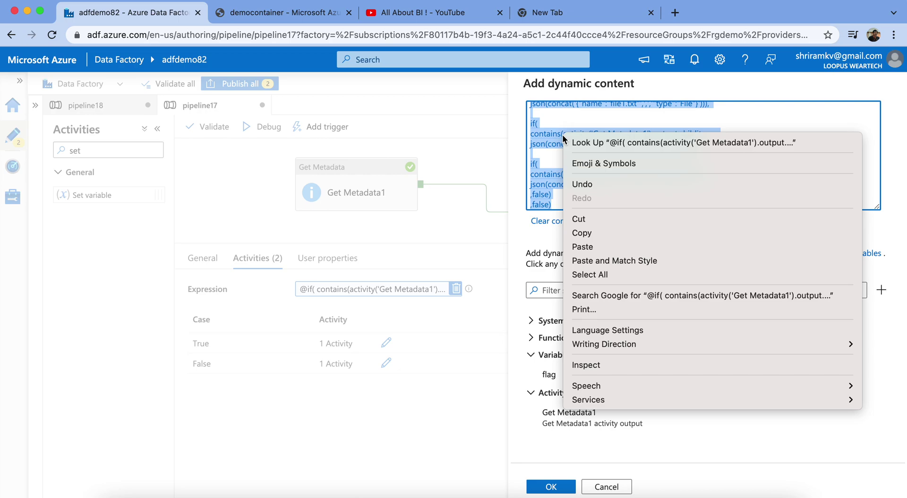
left_click(585, 233)
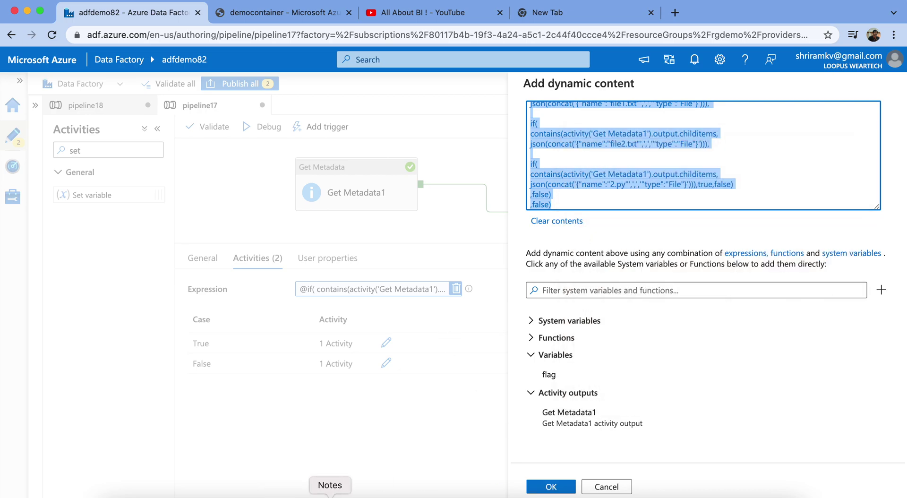
- Switch to Notes and paste the copied expression into a new note
left_click(329, 496)
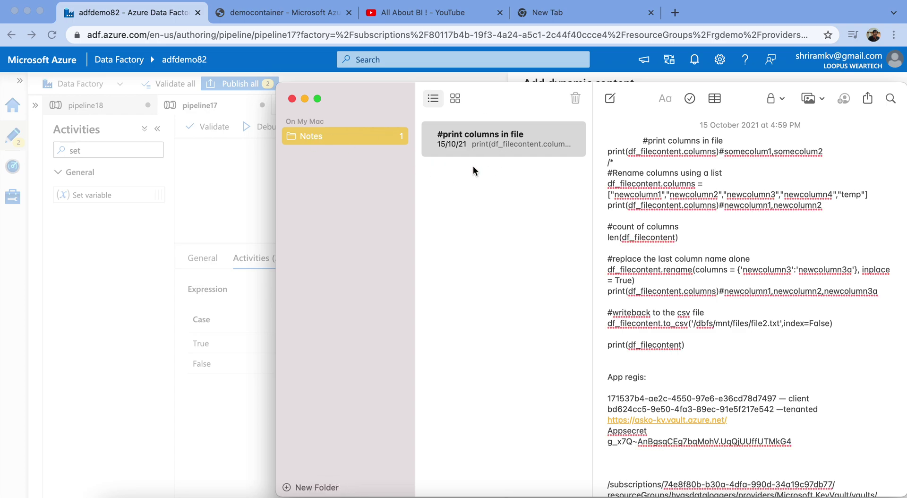
left_click(610, 99)
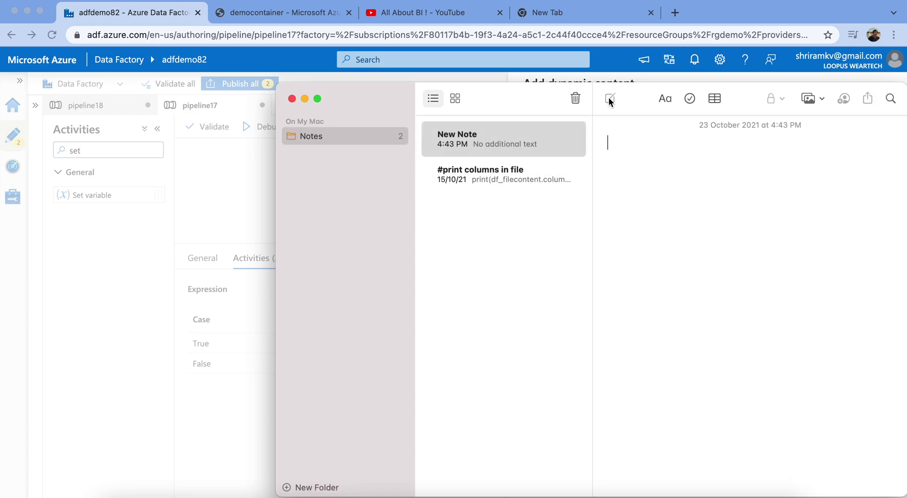
right_click(630, 143)
left_click(648, 180)
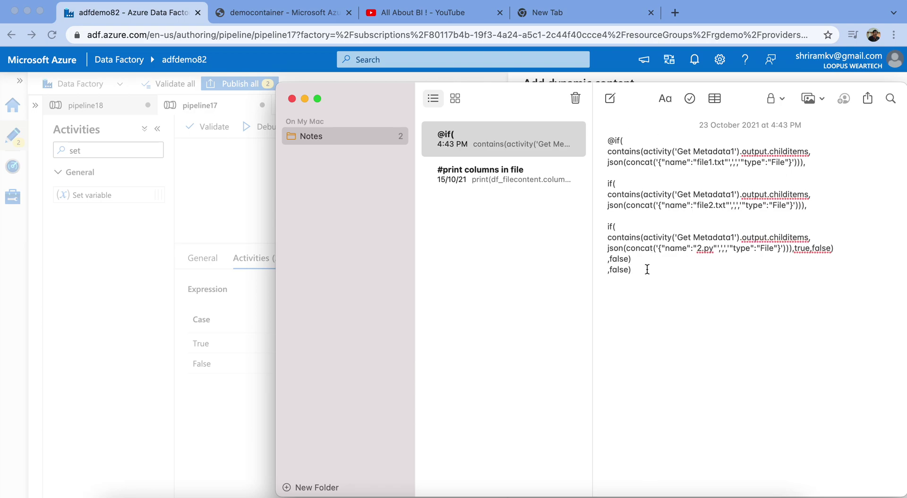
- Examine the first condition in the note, which checks the Get Metadata1 child items for file1.txt using contains, json and concat
left_click_drag(647, 273, 617, 127)
left_click(612, 146)
left_click_drag(608, 173, 600, 140)
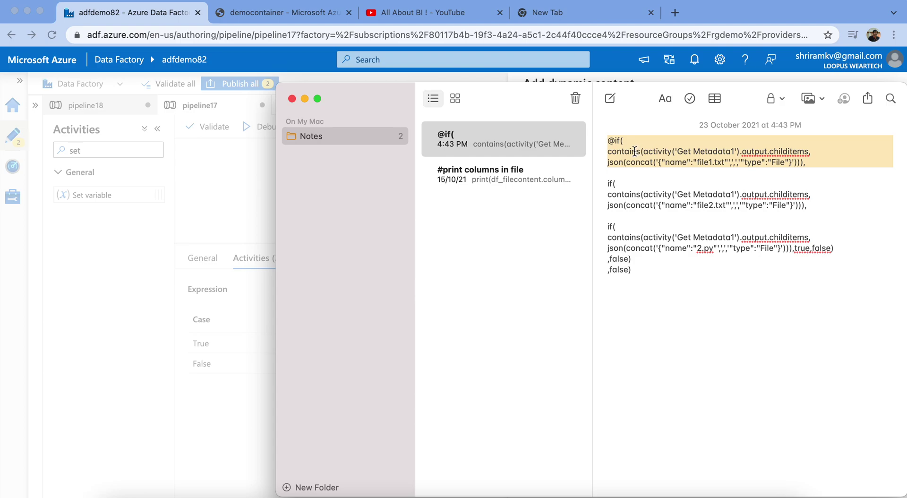
double_click(699, 163)
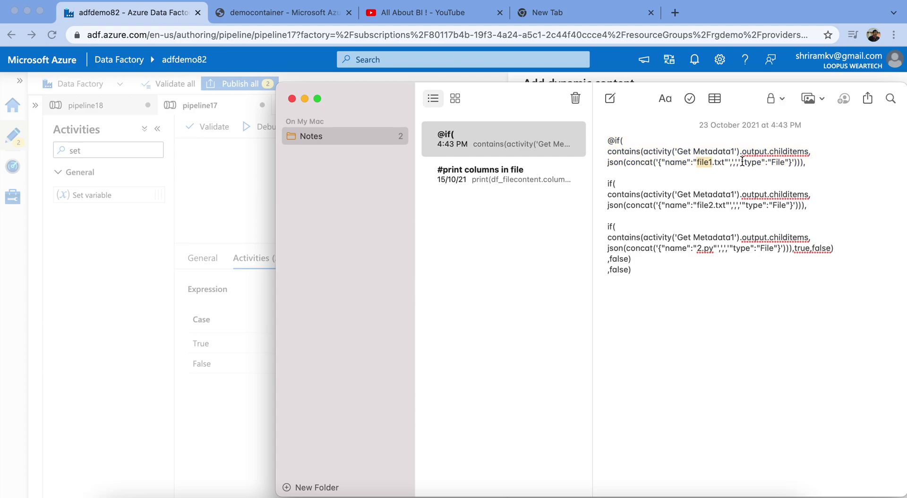
left_click_drag(811, 152, 624, 151)
double_click(625, 151)
left_click_drag(646, 152, 807, 152)
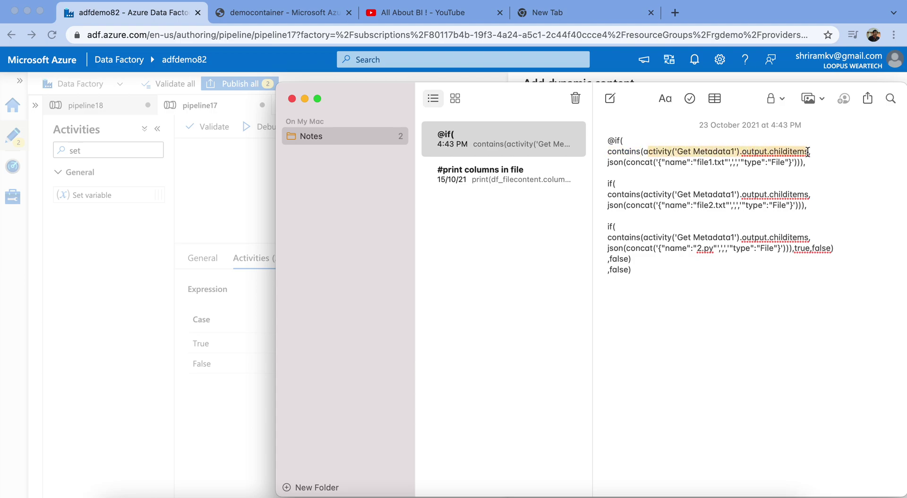
left_click(704, 162)
left_click_drag(696, 162, 714, 162)
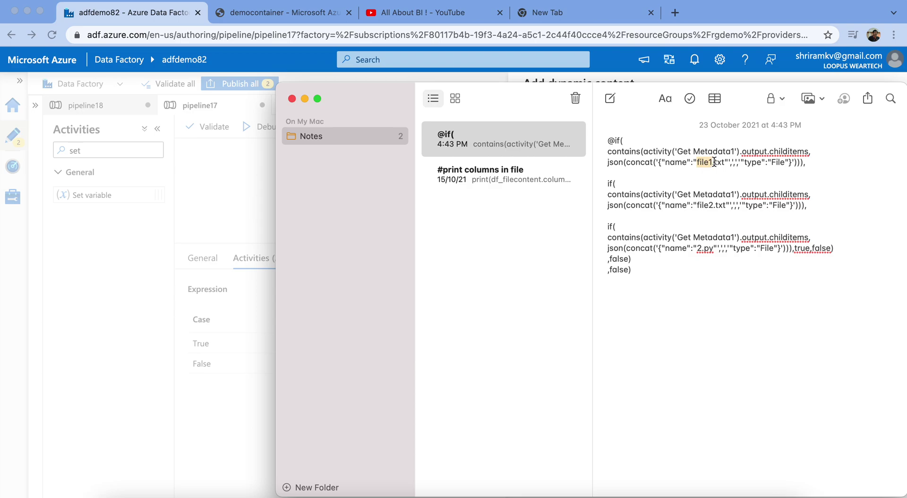
double_click(615, 163)
left_click_drag(608, 152, 815, 161)
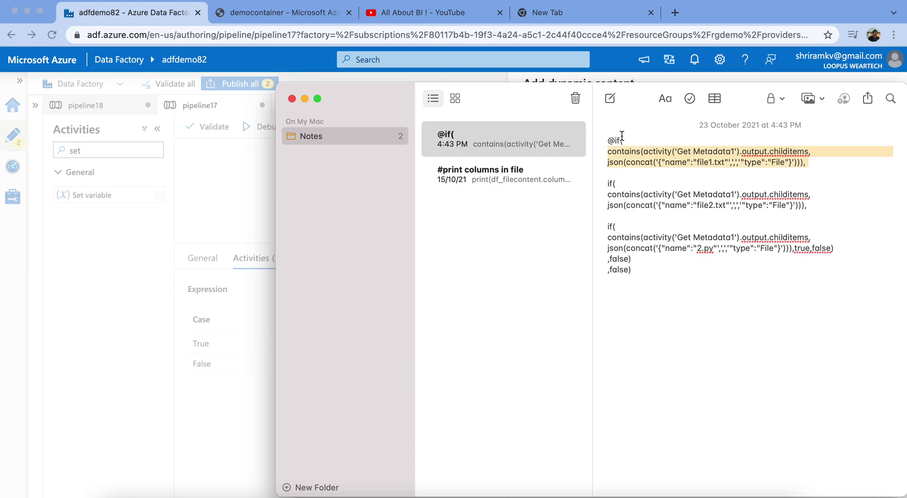
- Examine the nested if conditions in the note that check the child items for file2.txt and 2.py
left_click(609, 184)
left_click_drag(609, 184, 814, 205)
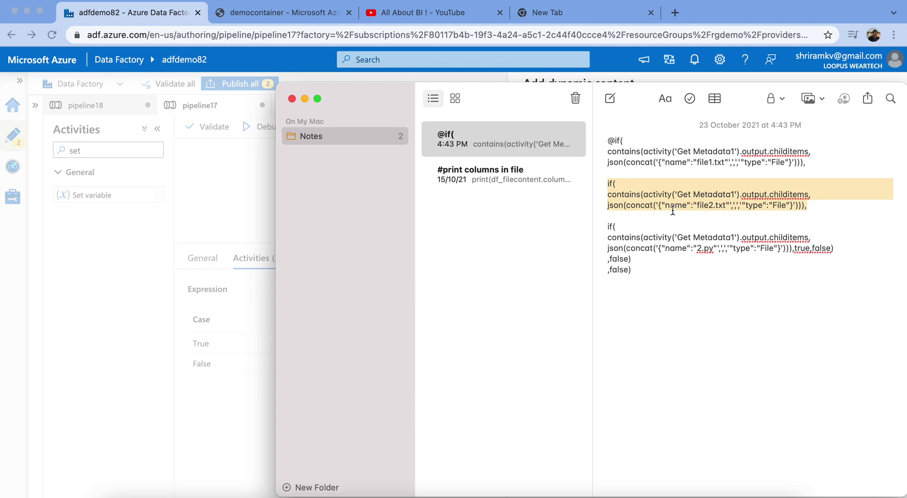
double_click(712, 204)
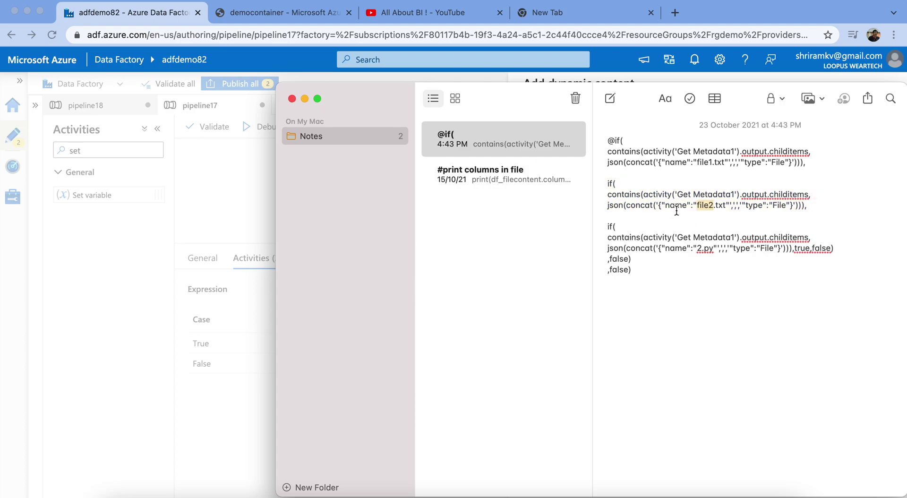
left_click_drag(608, 184, 828, 215)
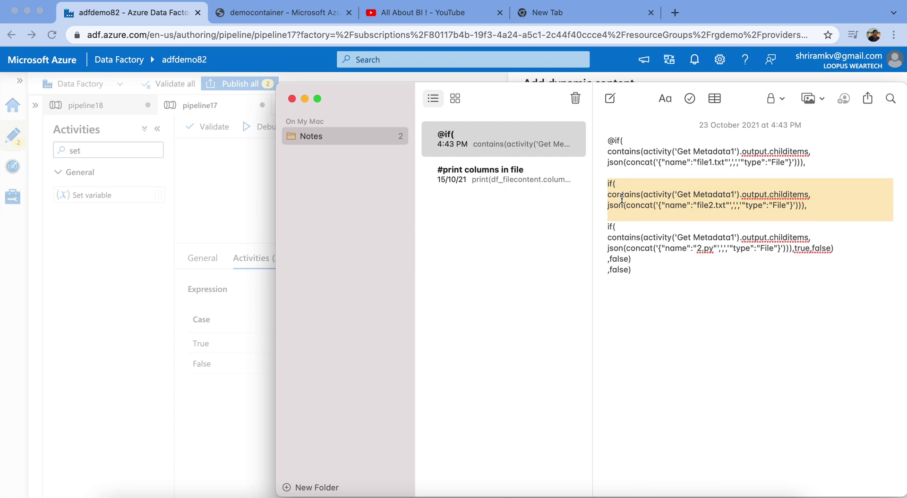
left_click(626, 223)
left_click_drag(609, 226, 711, 247)
left_click(702, 250)
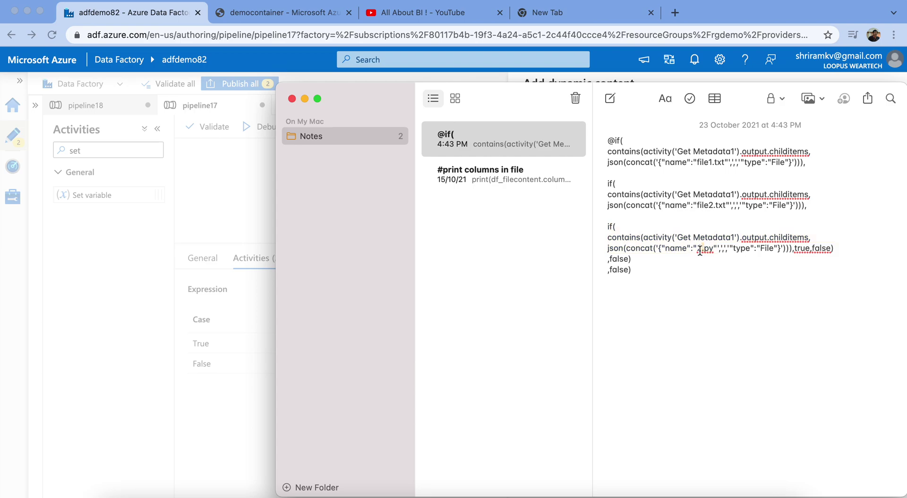
- Examine the true and false return values that close the nested if expression in the note
left_click_drag(782, 246, 606, 141)
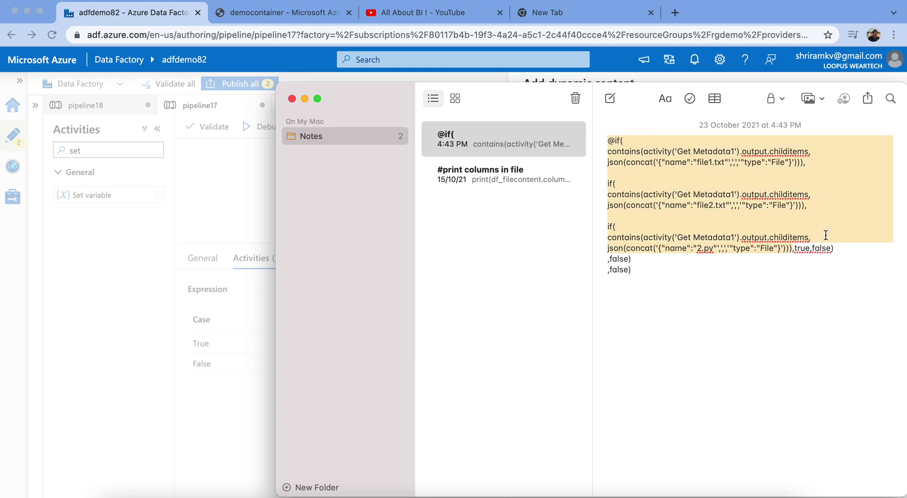
double_click(800, 250)
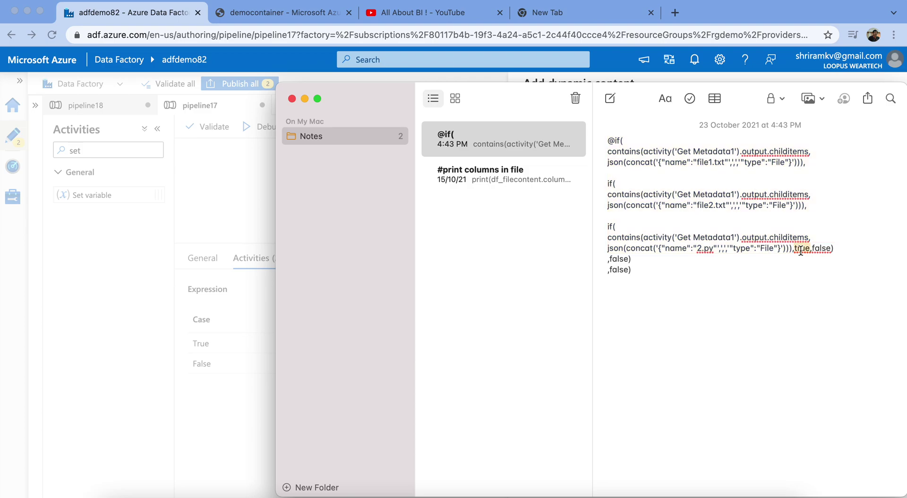
left_click(624, 267)
left_click_drag(667, 279, 601, 135)
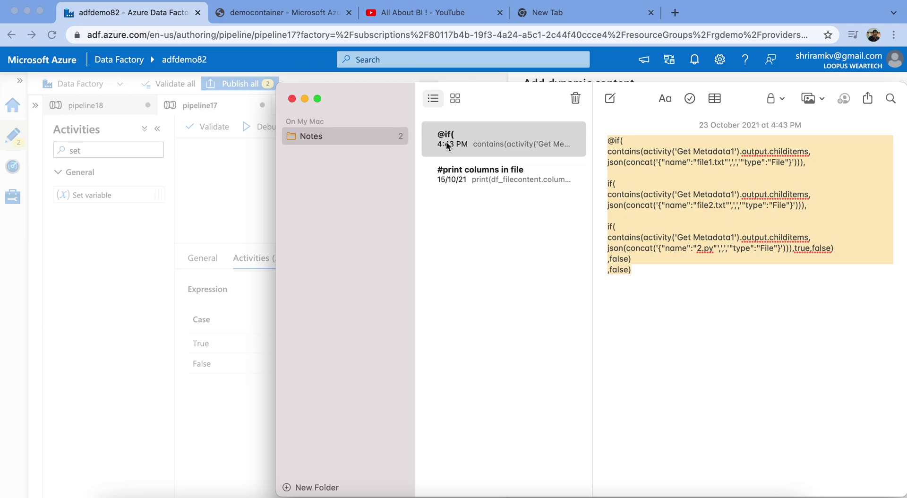
- Minimize Notes, cancel the dynamic content editor and return to the pipeline17 run output
left_click(305, 99)
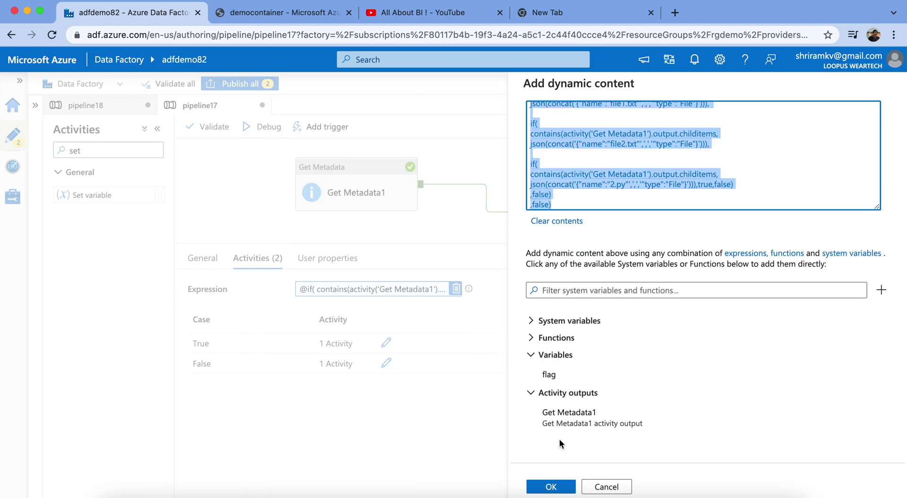
left_click(604, 486)
left_click(232, 182)
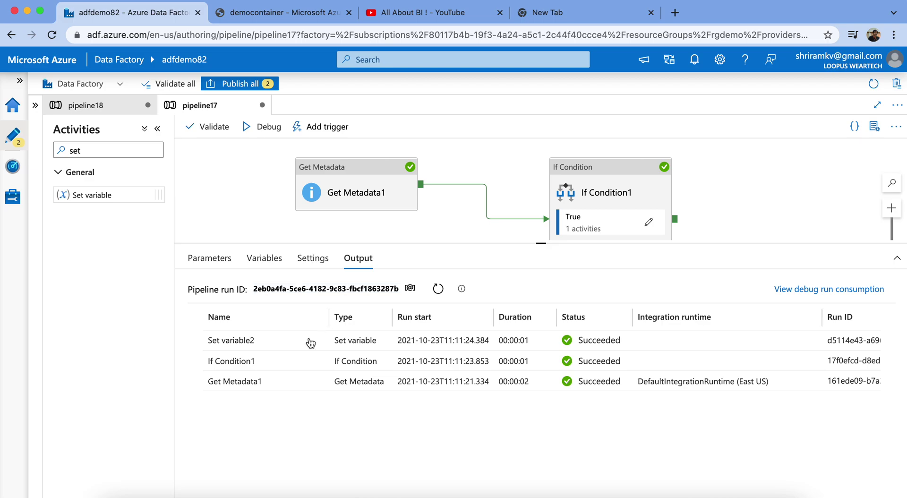
- Review the True and False branches of If Condition1, then bring the pipeline's run output back into full view
left_click_drag(563, 216, 563, 210)
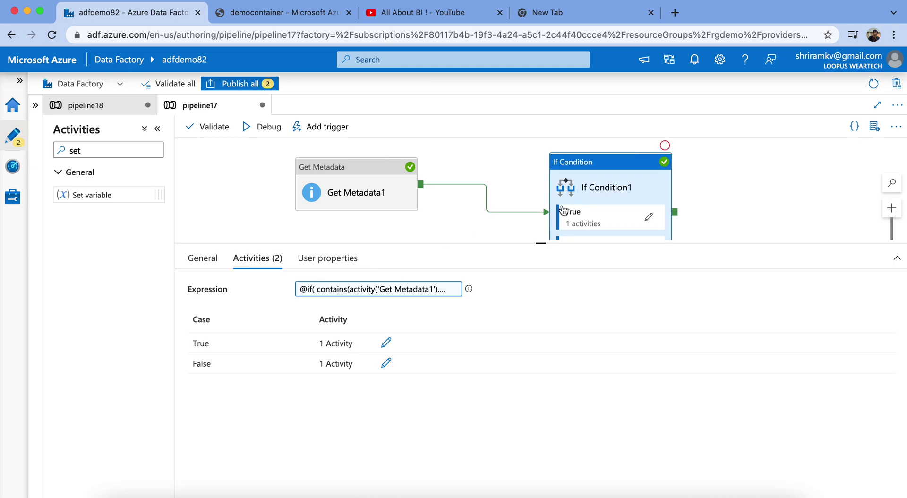
left_click_drag(541, 243, 541, 325)
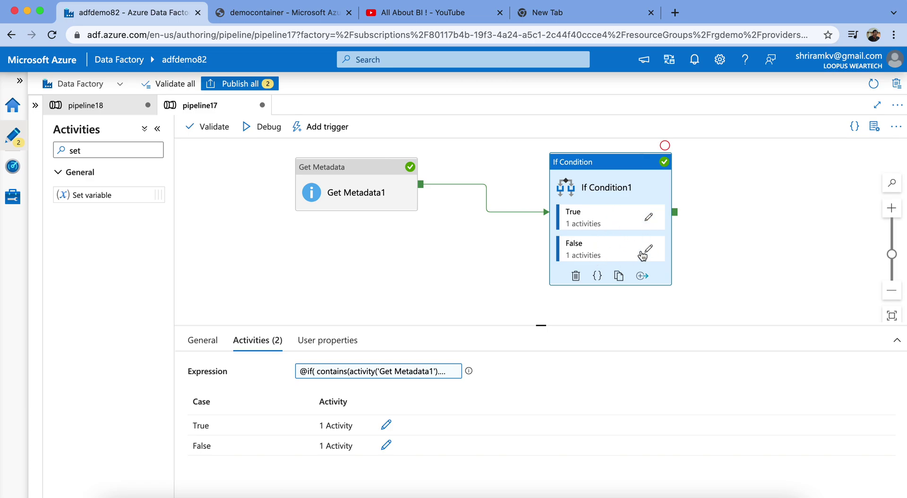
left_click(396, 246)
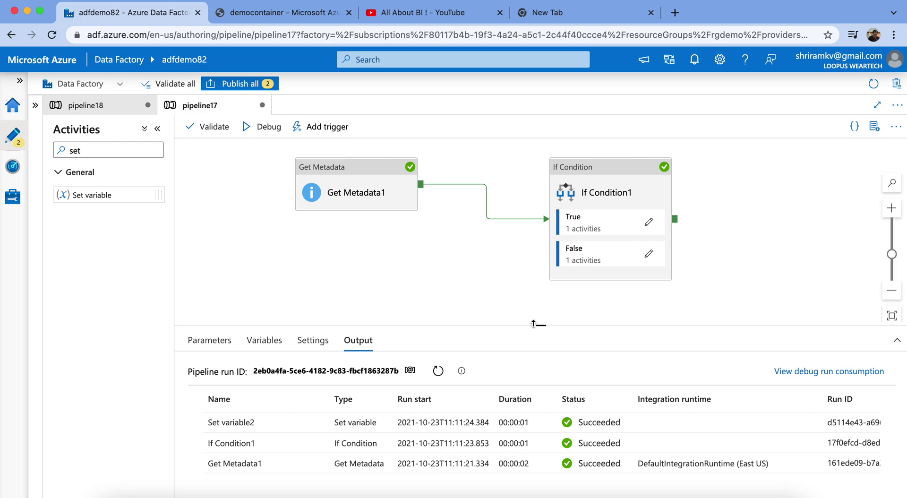
left_click_drag(533, 324, 541, 234)
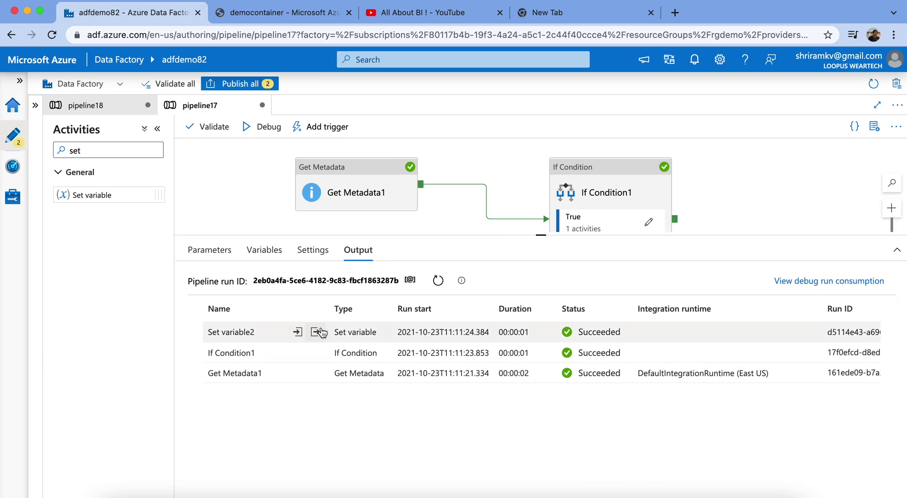
- Inspect the output of the Set variable2 activity in the pipeline17 run, then close it
left_click(316, 332)
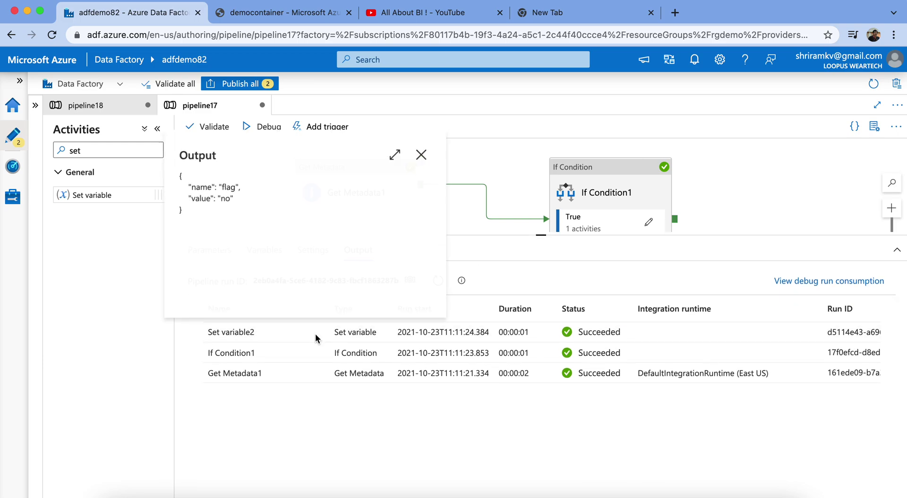
left_click_drag(223, 220, 178, 177)
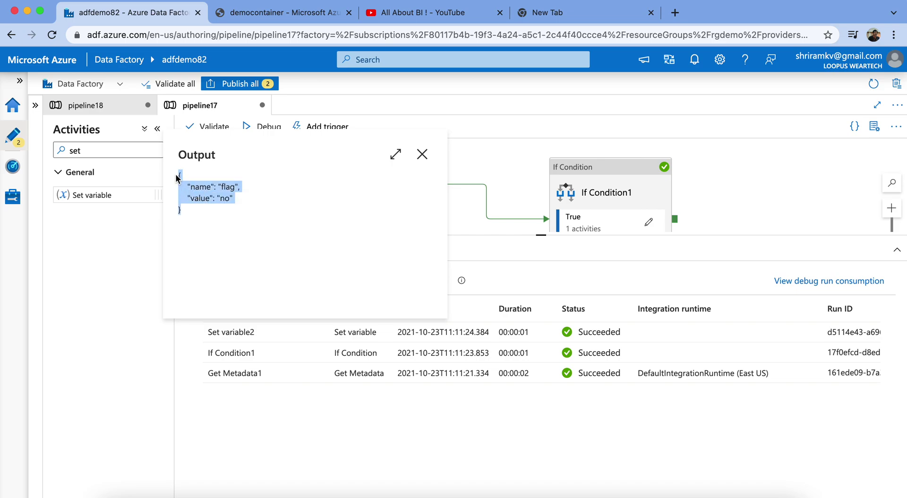
left_click(422, 154)
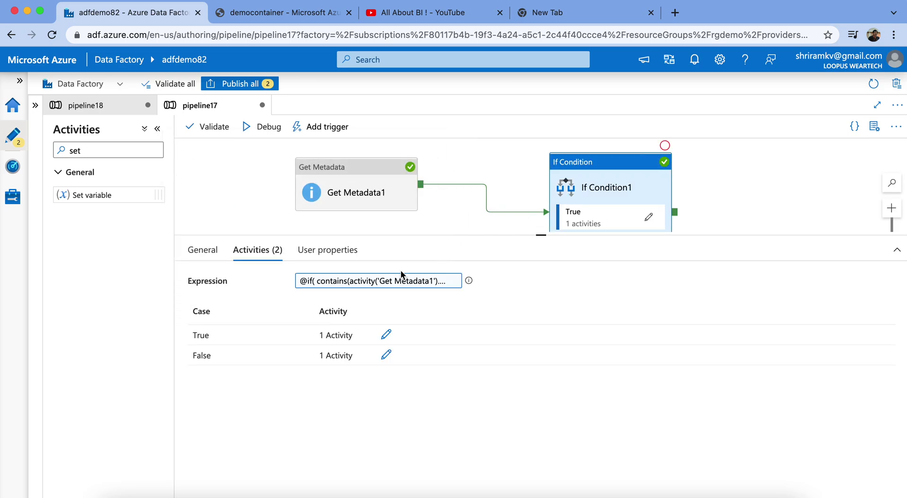
- Compare the file names in If Condition1's expression with the files in democontainer's Input folder, then cancel the expression editor
left_click(362, 284)
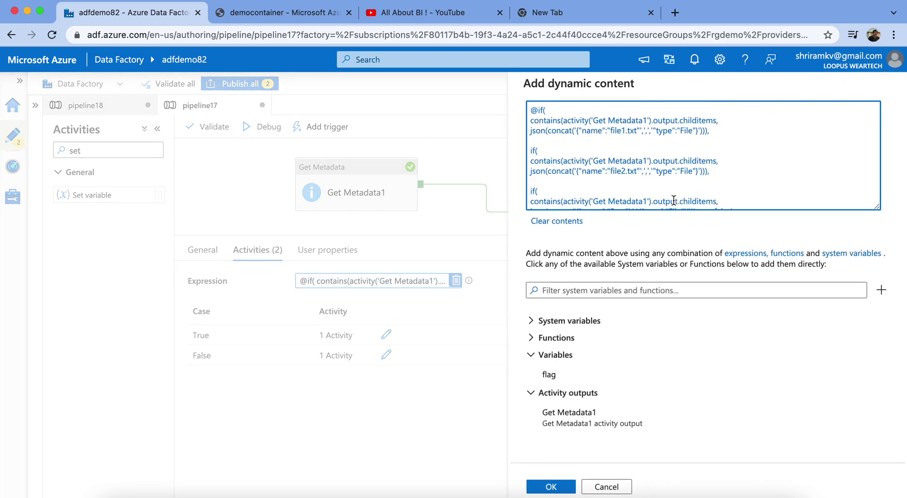
left_click(696, 150)
scroll(616, 168, "down", 2)
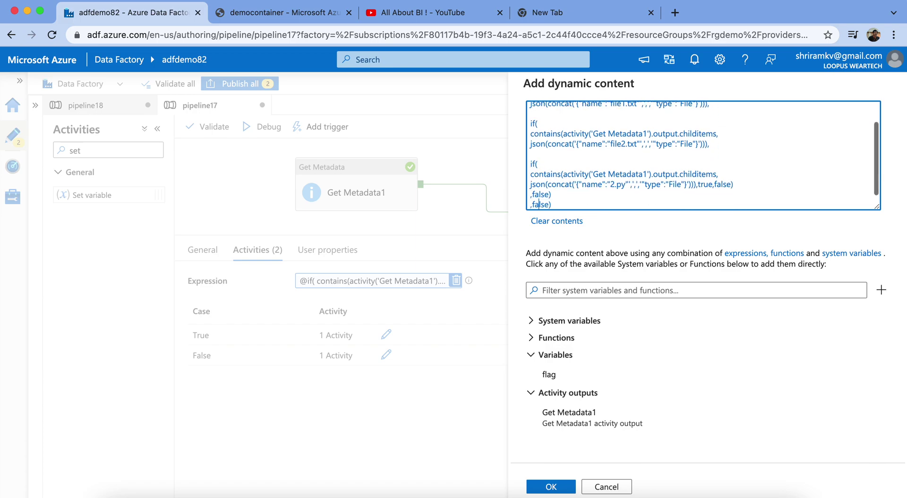
left_click(277, 14)
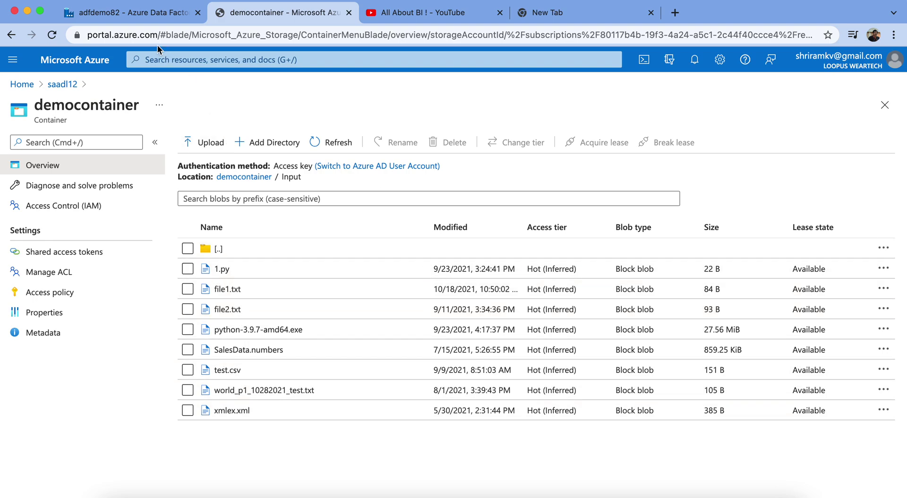
left_click(150, 18)
left_click(606, 487)
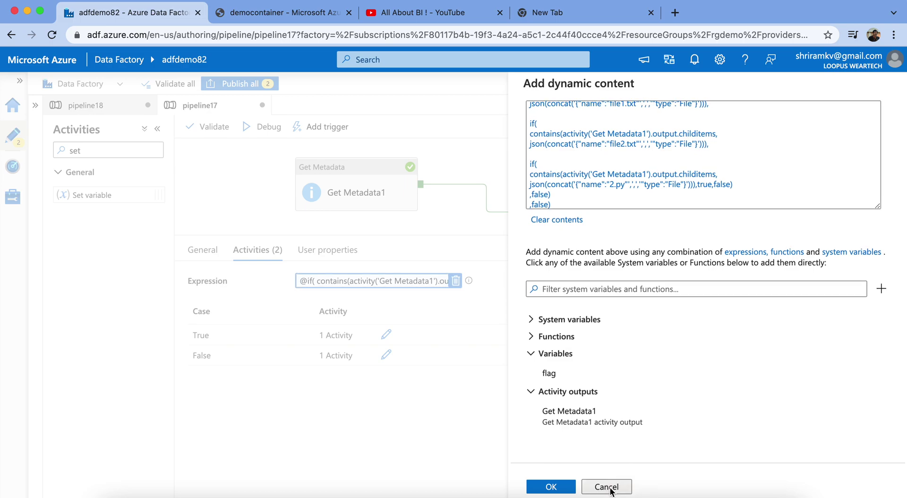
- Return to the pipeline run results and recheck the flag value in Set variable2's output
left_click(253, 165)
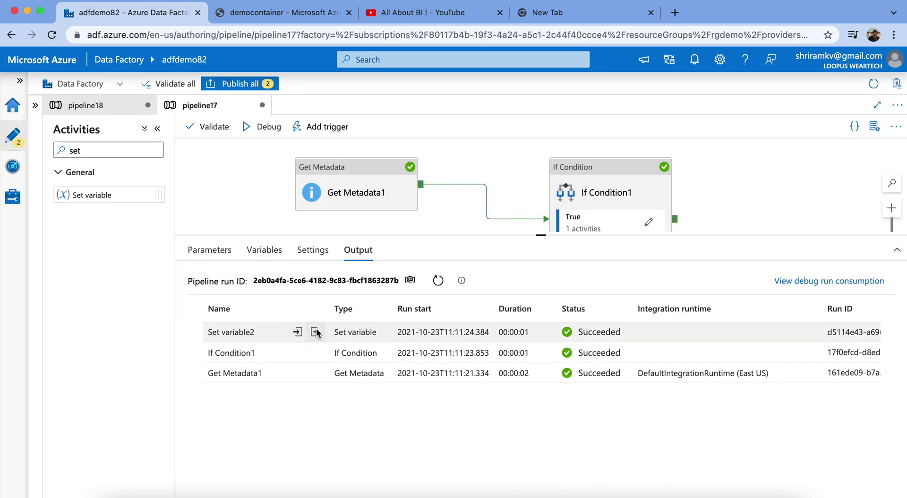
left_click(314, 333)
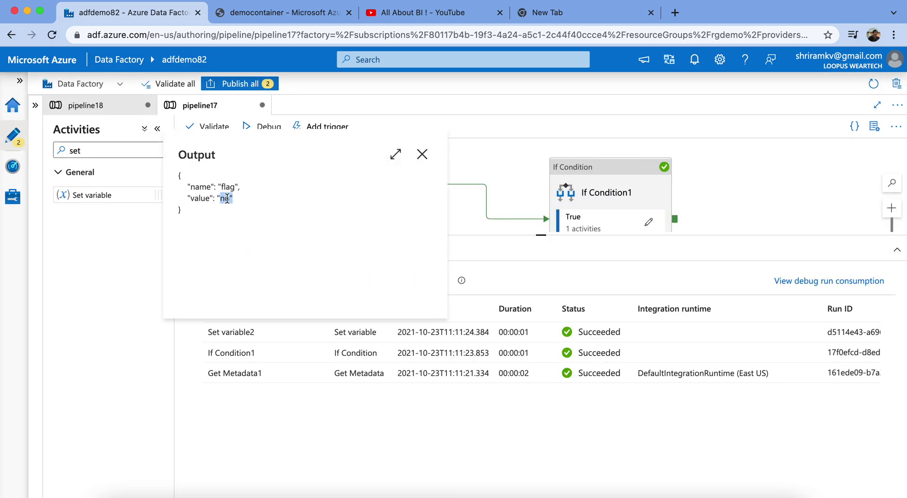
left_click(421, 153)
- Change the file name in the innermost if of If Condition1's expression to 1.py and save the expression
left_click(576, 174)
left_click(423, 279)
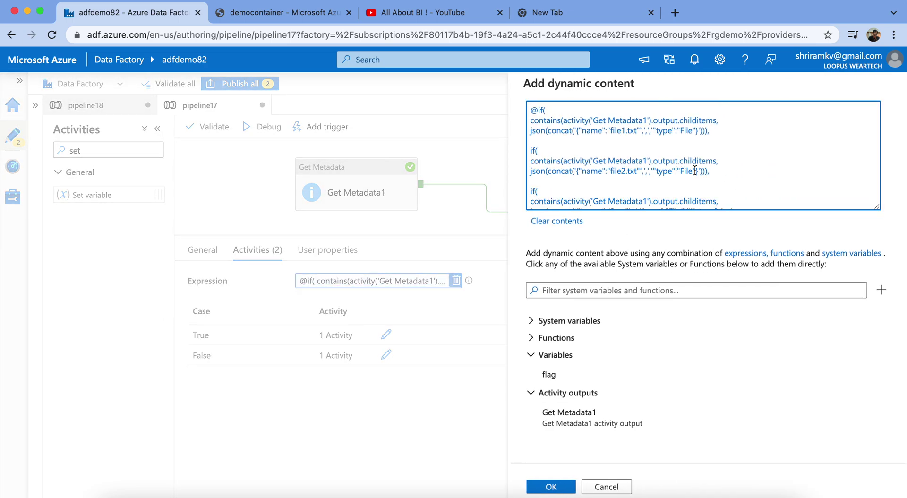
scroll(695, 170, "down", 2)
left_click(614, 185)
key("BackSpace")
type("1")
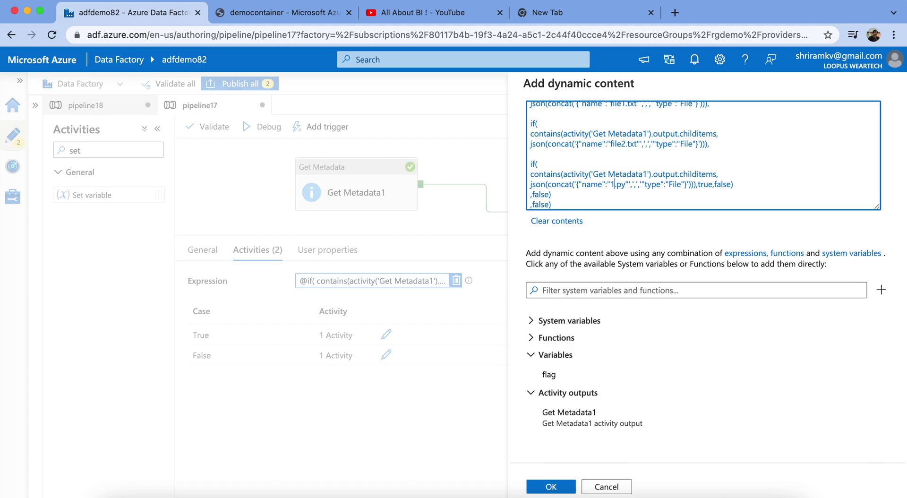
left_click(541, 486)
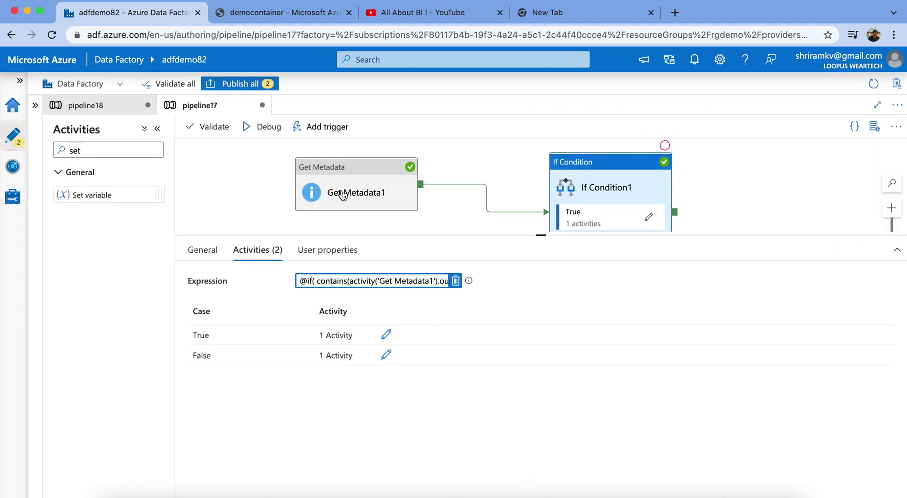
- Debug pipeline17 and enlarge the canvas area to show the whole If Condition1 activity
left_click(258, 126)
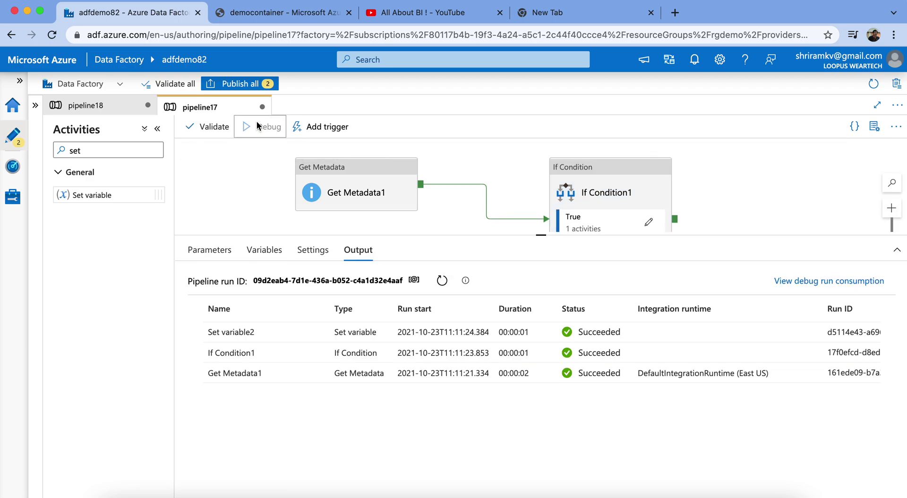
left_click_drag(539, 235, 540, 267)
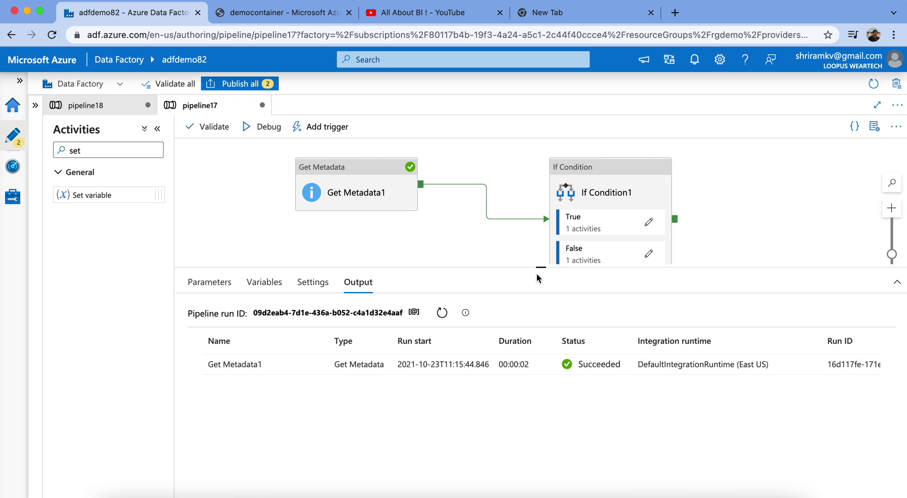
left_click_drag(539, 267, 540, 297)
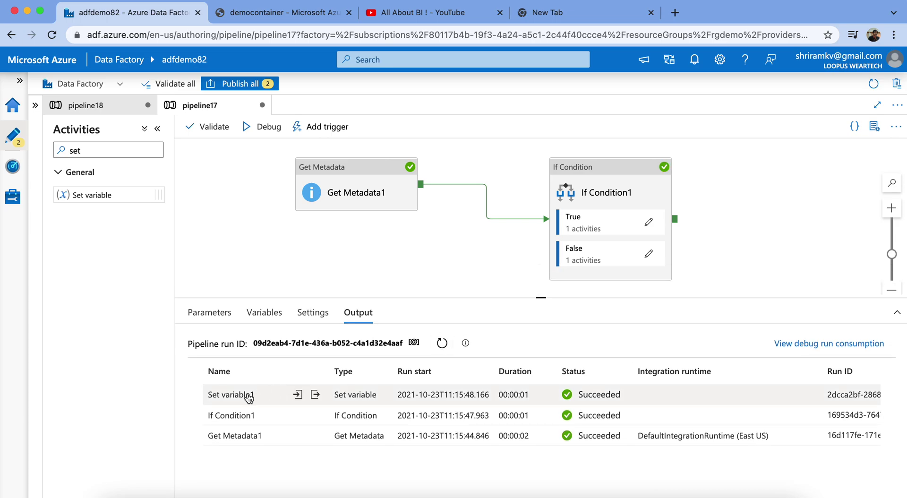
- Inspect the output of the Set variable1 activity in the new debug run, then close it
left_click(316, 395)
left_click_drag(249, 272, 177, 236)
left_click(421, 215)
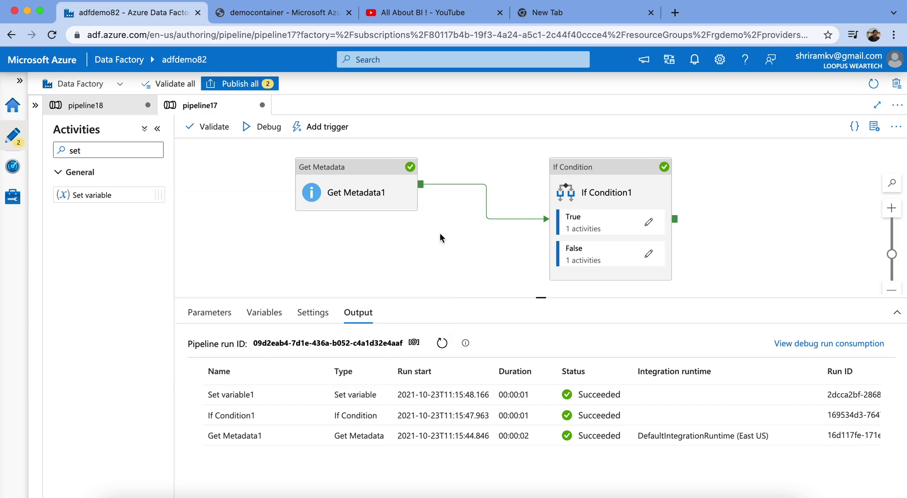